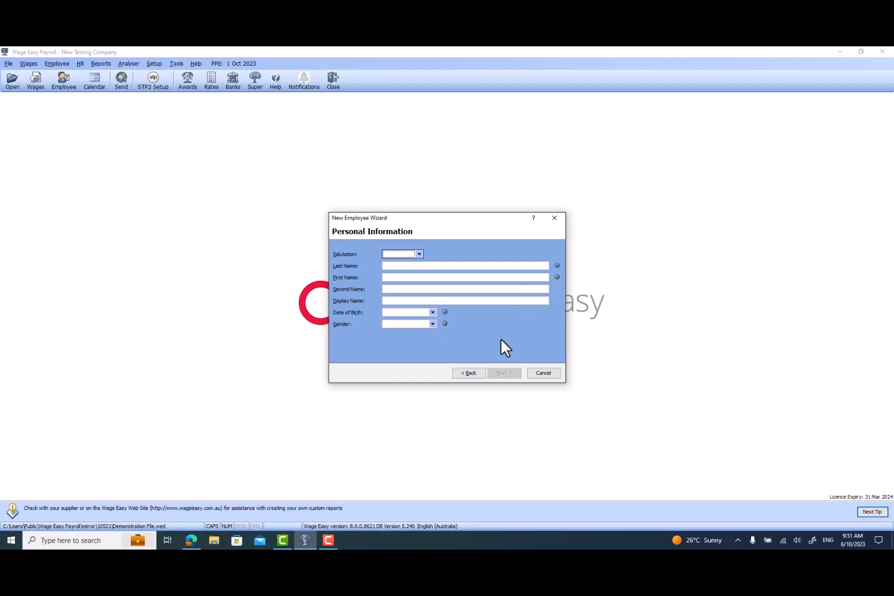
# Set the salutation to Mr and enter the new employee's last and first names.
pyautogui.click(419, 255)
pyautogui.click(407, 262)
pyautogui.click(408, 266)
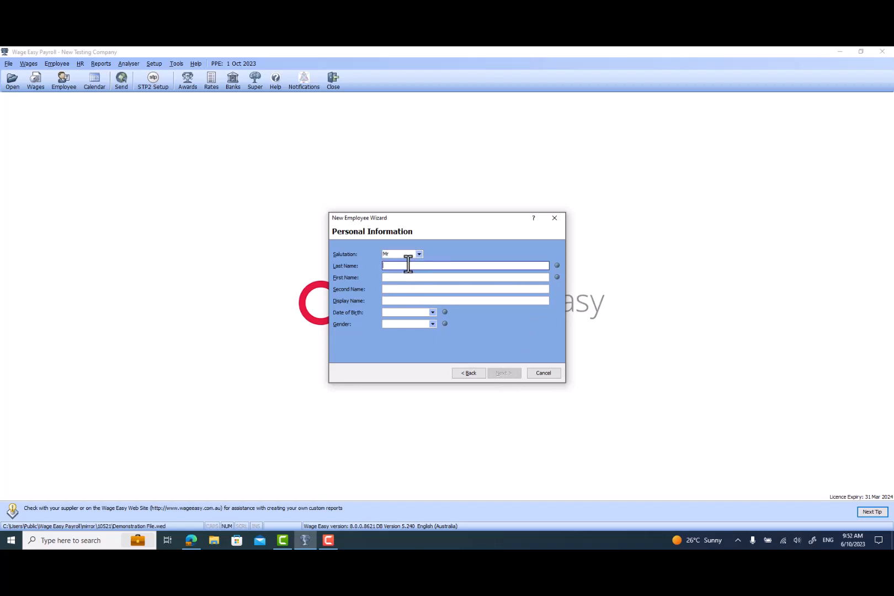
pyautogui.write('MIKE')
pyautogui.press('Tab')
pyautogui.write('TEST')
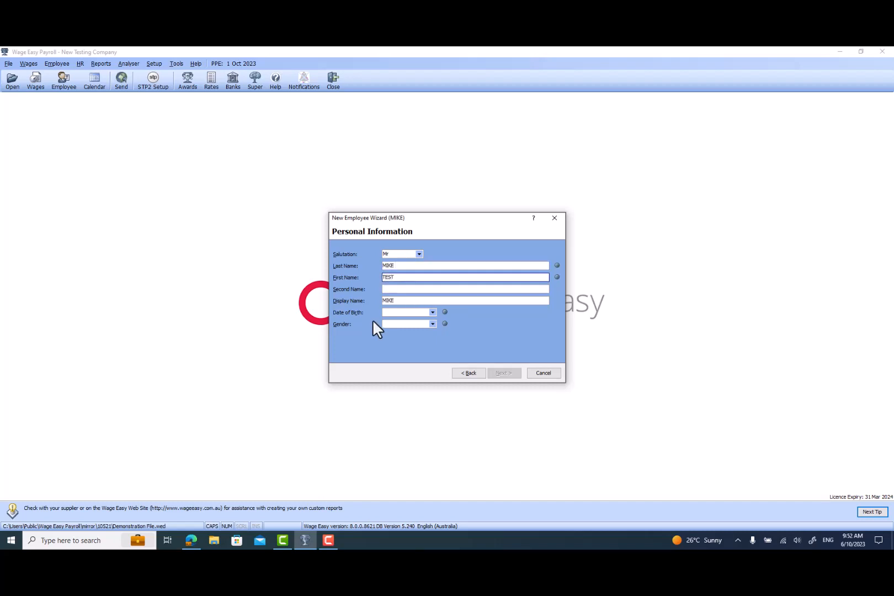
# Enter the employee's date of birth, choose Male as gender, and advance past the employee number page.
pyautogui.click(393, 313)
pyautogui.write('01/')
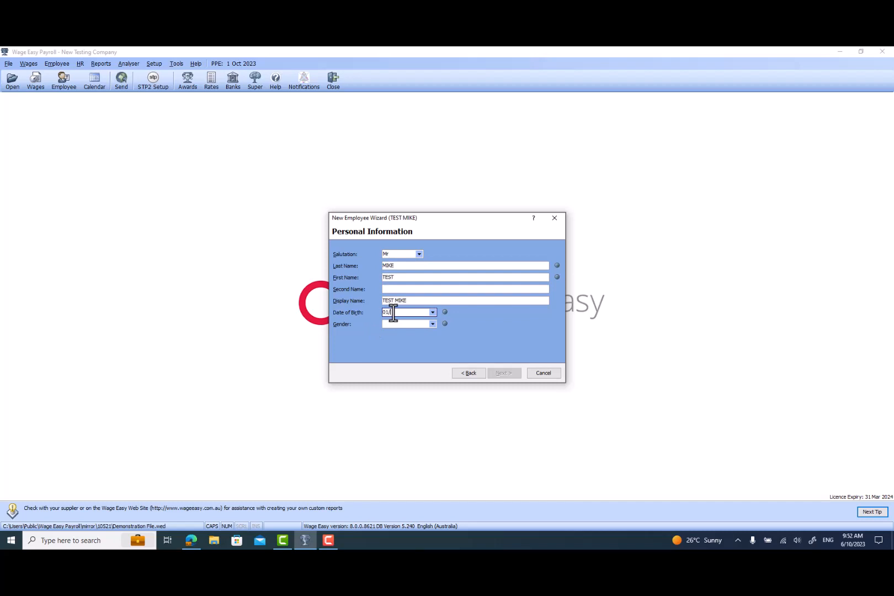
pyautogui.write('01/1990')
pyautogui.click(399, 325)
pyautogui.click(400, 334)
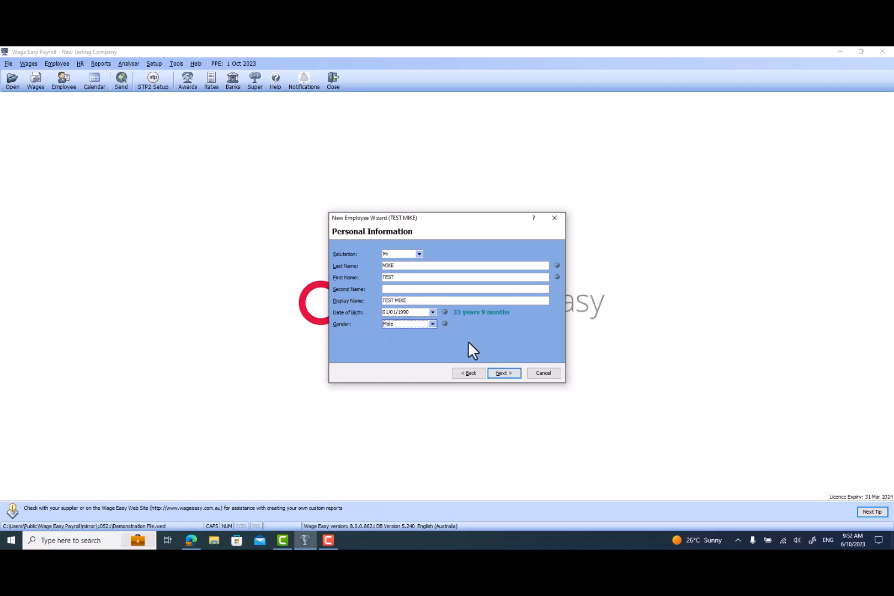
pyautogui.click(504, 373)
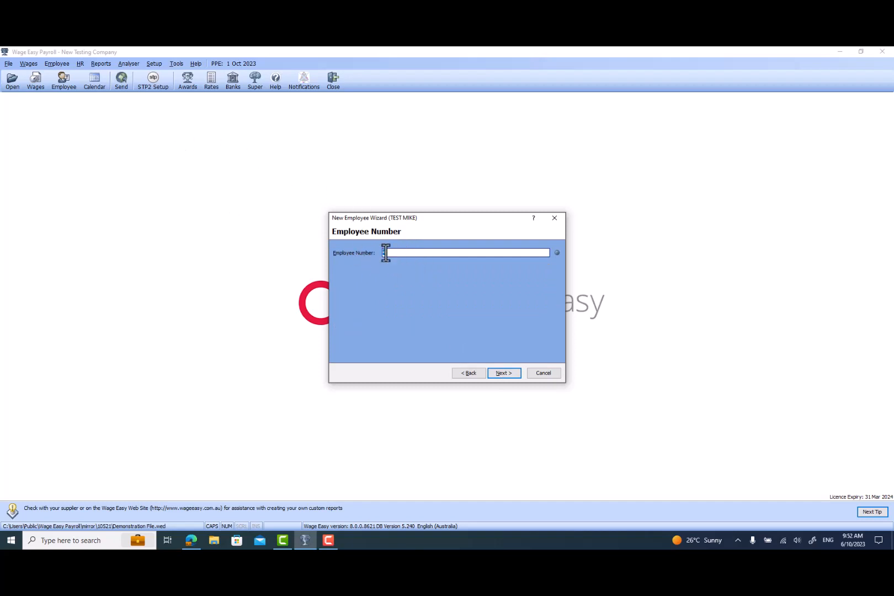
pyautogui.click(498, 373)
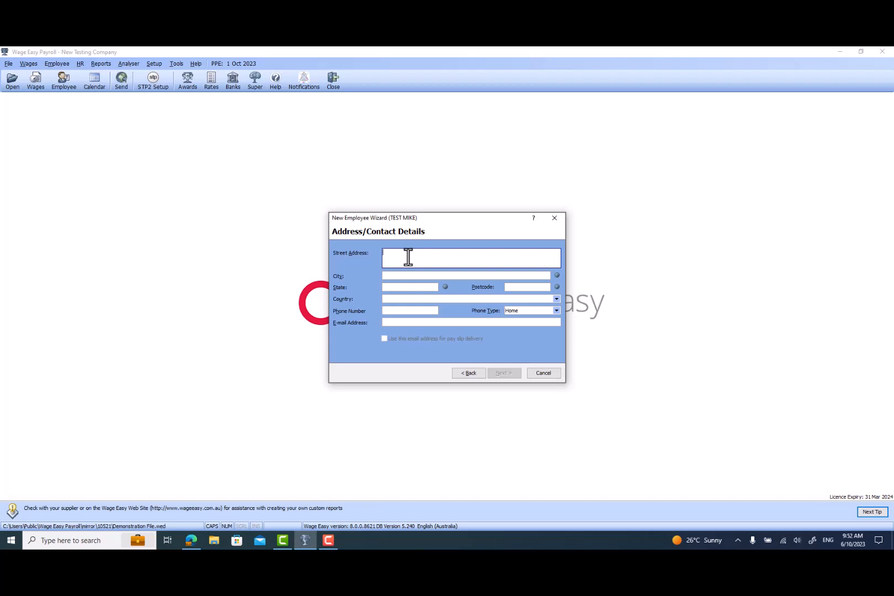
# Enter the employee's street address and city on the address page.
pyautogui.write('M')
pyautogui.press('capslock')
pyautogui.write('ain Street')
pyautogui.press('Tab')
pyautogui.write('Perth')
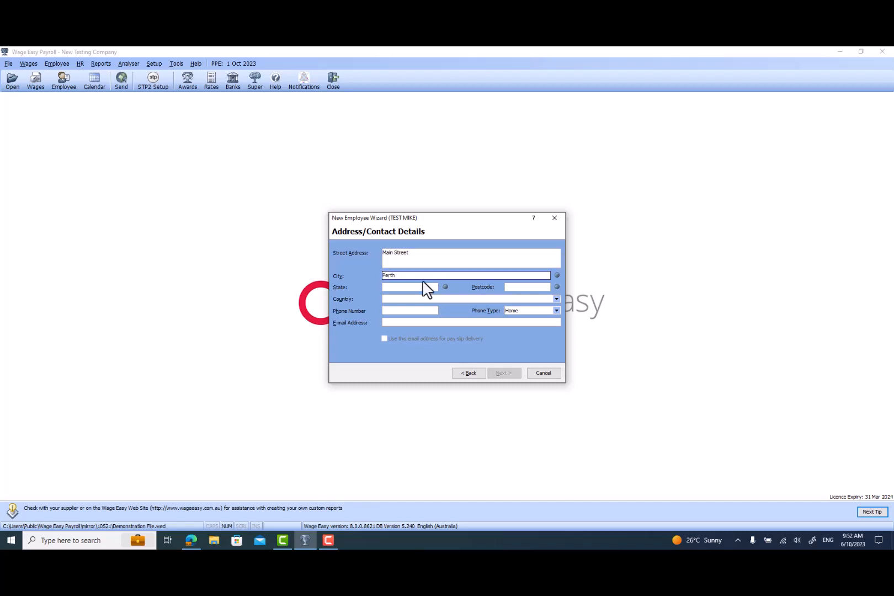
# Enter the employee's state and postcode, then continue to the department page.
pyautogui.click(416, 287)
pyautogui.press('capslock')
pyautogui.write('WA')
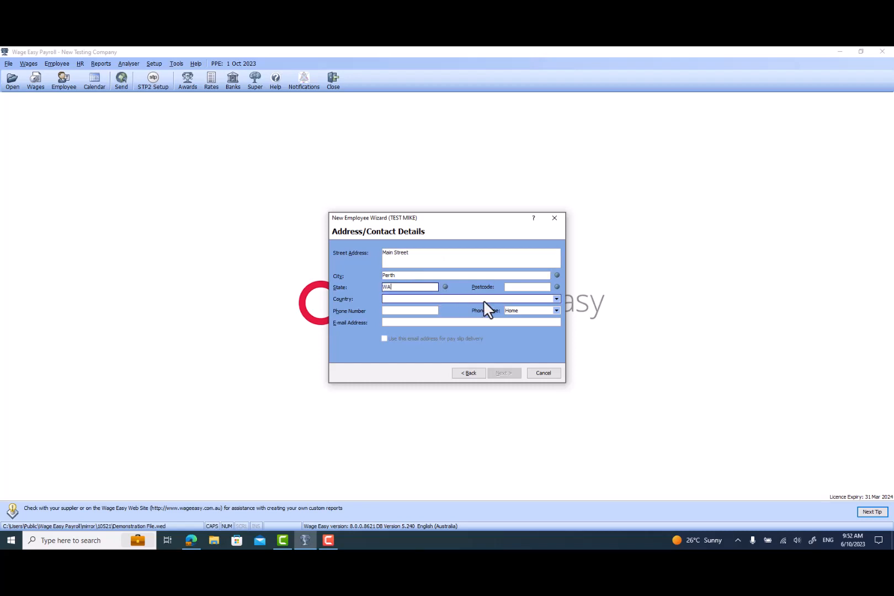
pyautogui.click(514, 288)
pyautogui.write('6000')
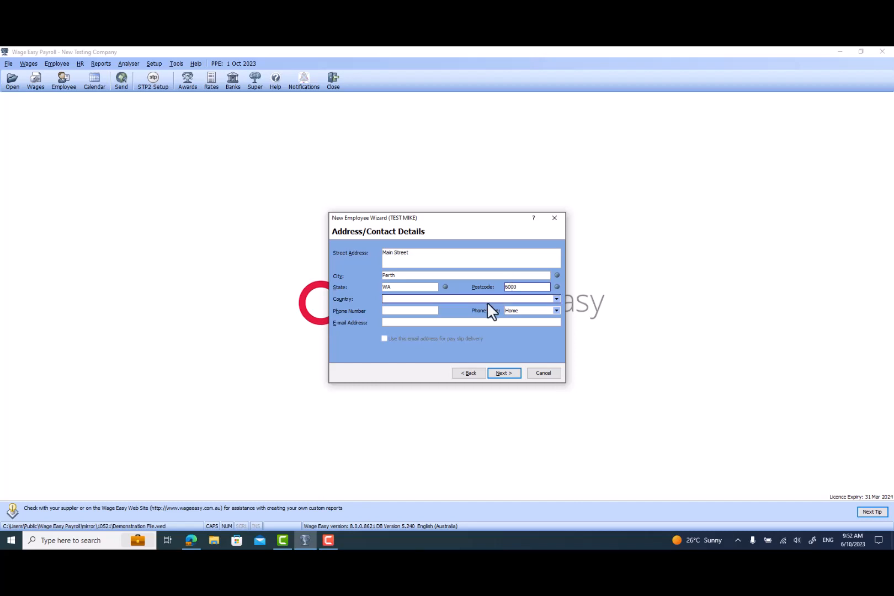
pyautogui.click(436, 299)
pyautogui.click(420, 310)
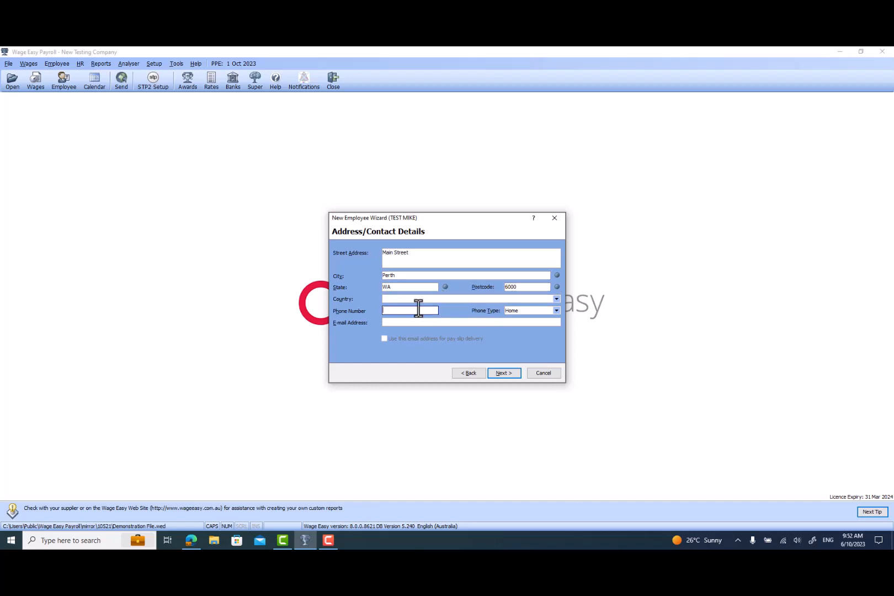
pyautogui.click(420, 323)
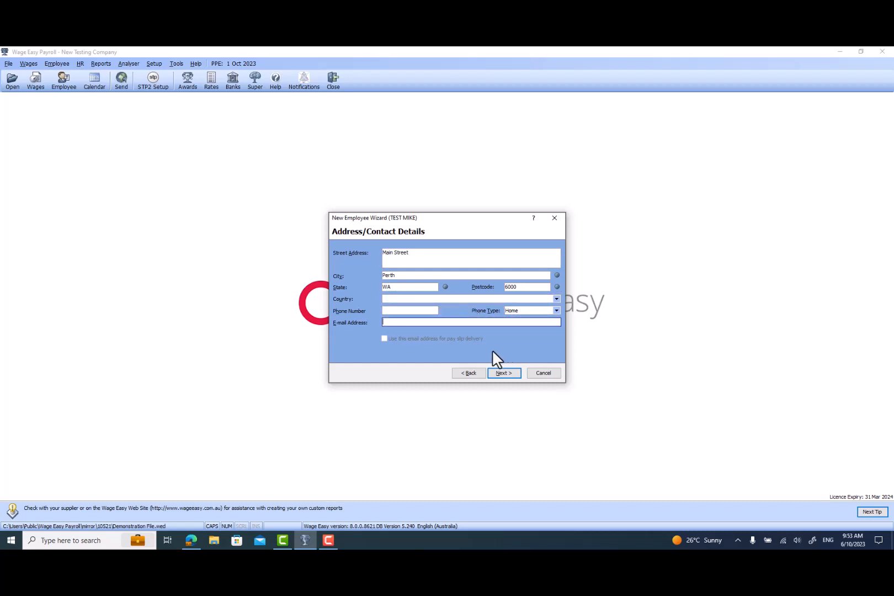
pyautogui.click(500, 373)
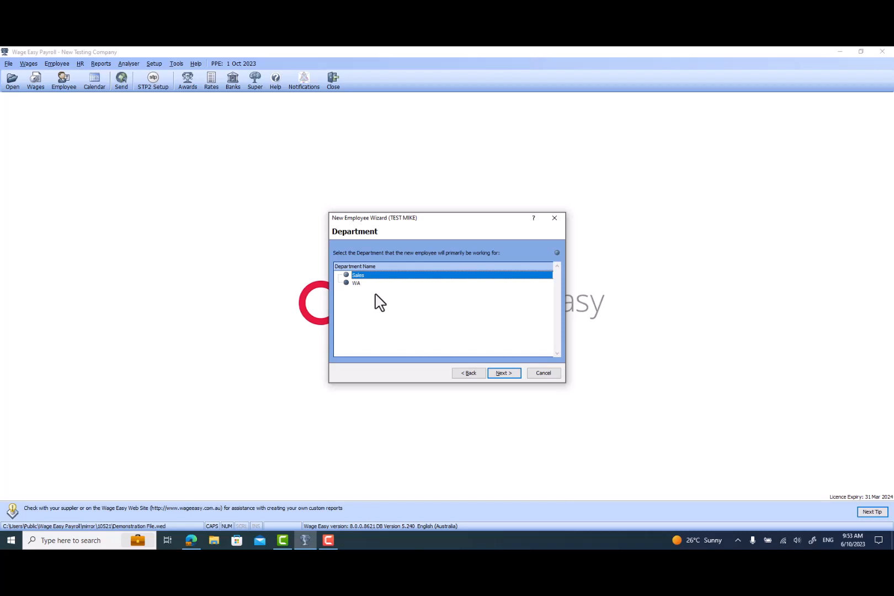
# Assign the employee to the WA department and continue.
pyautogui.click(354, 283)
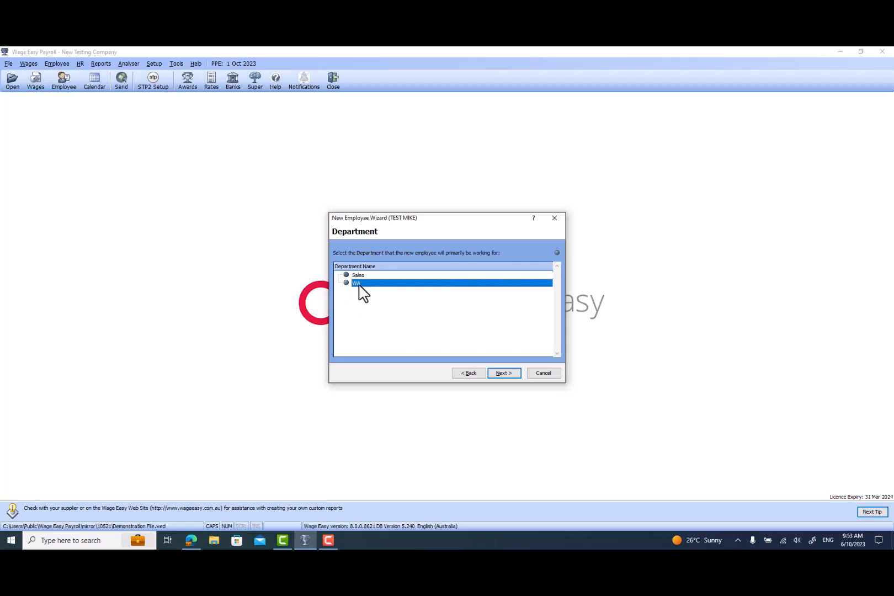
pyautogui.click(504, 373)
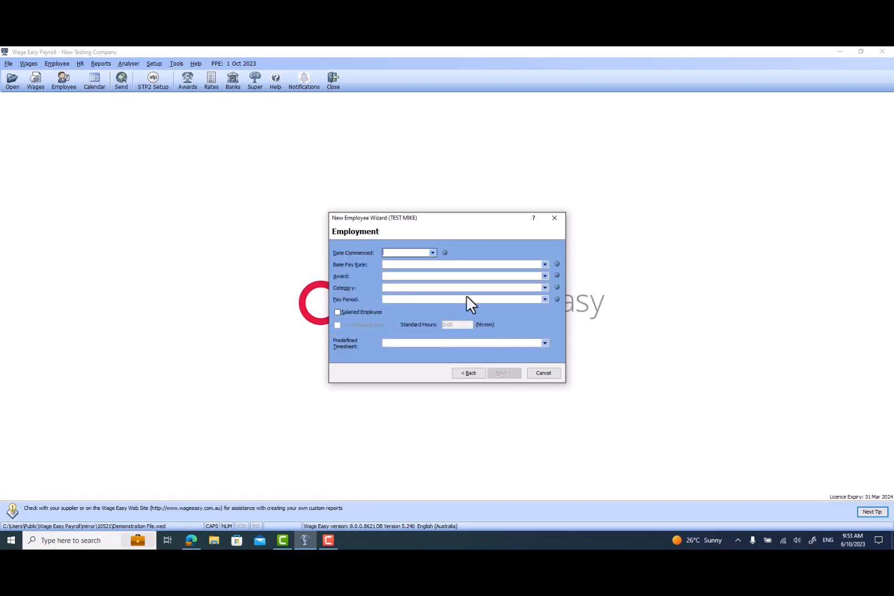
# Set the date commenced to 02/10/2023 from the calendar.
pyautogui.click(418, 277)
pyautogui.click(433, 253)
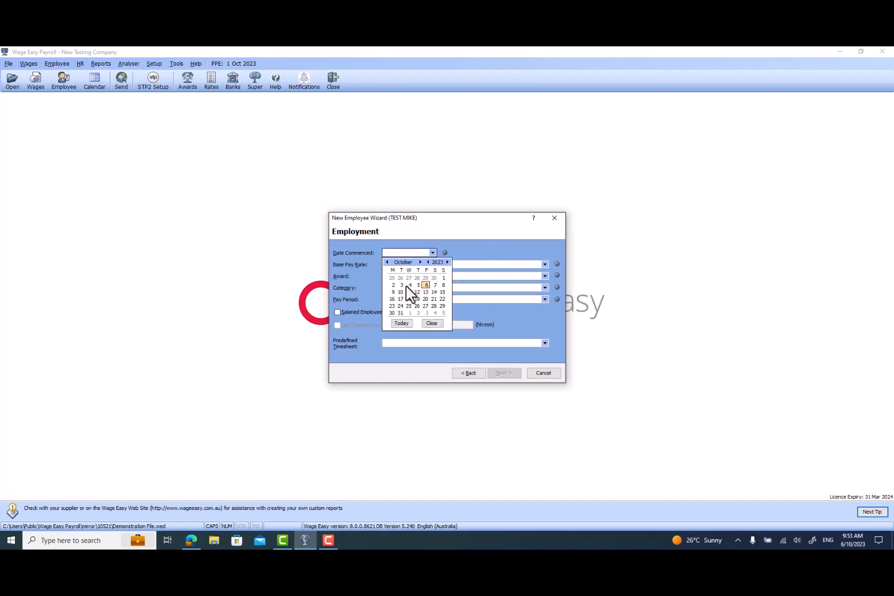
pyautogui.click(393, 285)
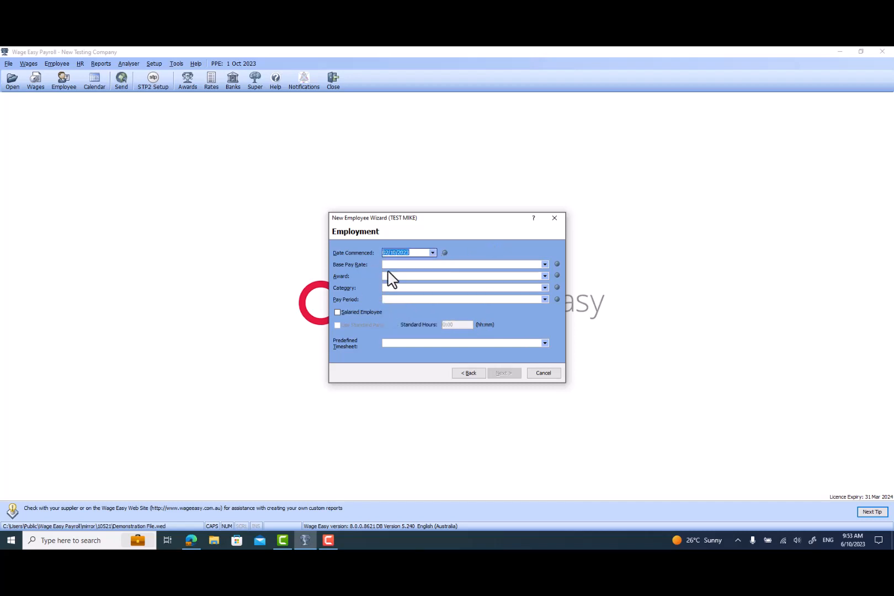
# Set the base pay rate to Casual Rate 1.
pyautogui.click(425, 265)
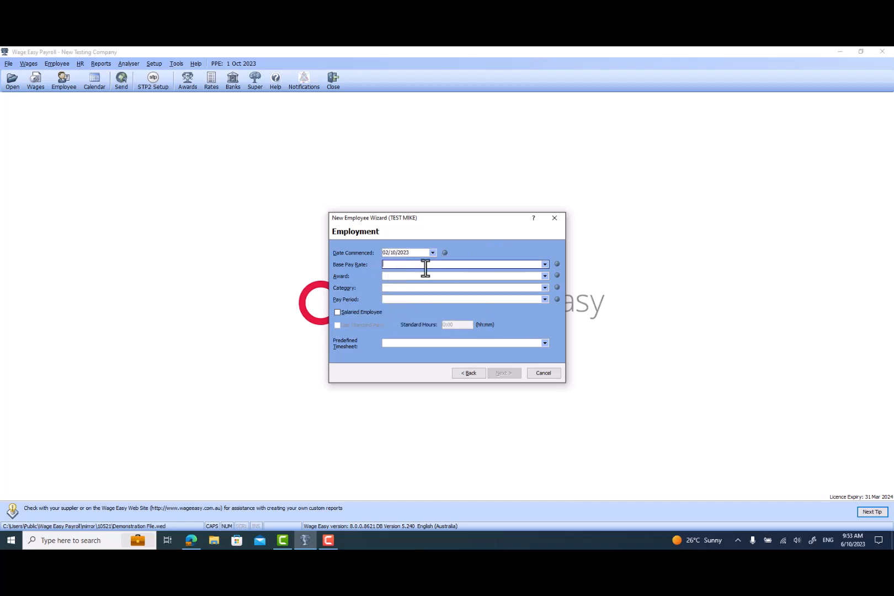
pyautogui.click(545, 264)
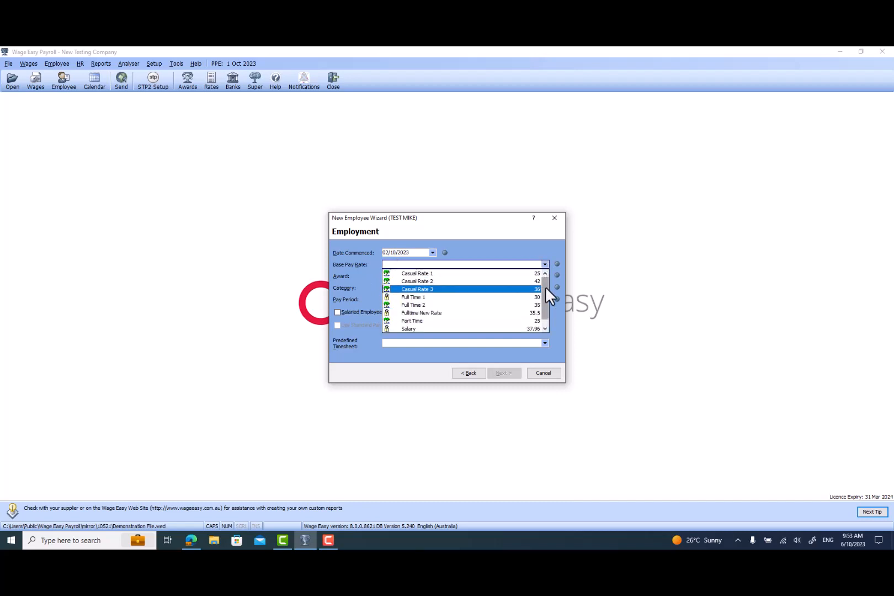
pyautogui.moveTo(545, 286); pyautogui.dragTo(545, 291)
pyautogui.click(544, 275)
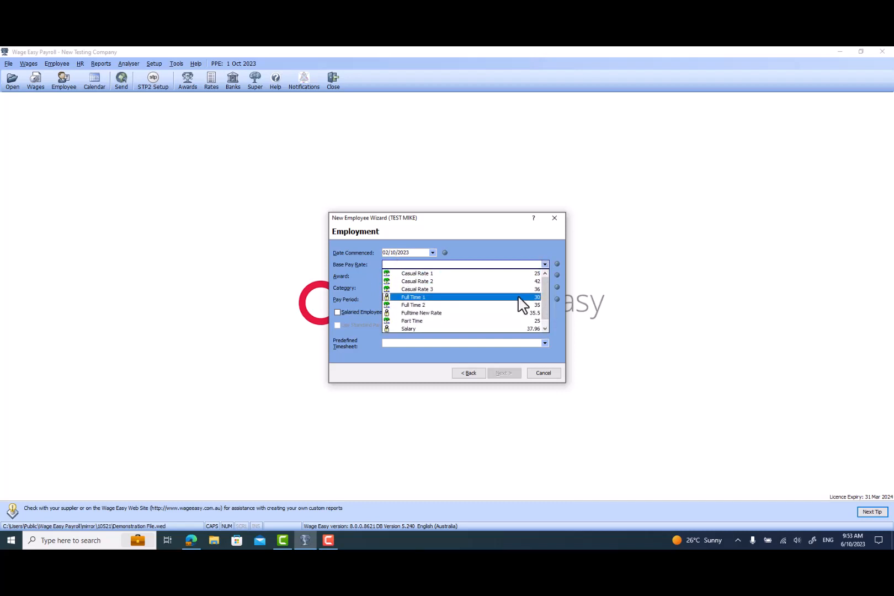
pyautogui.click(430, 322)
pyautogui.click(545, 265)
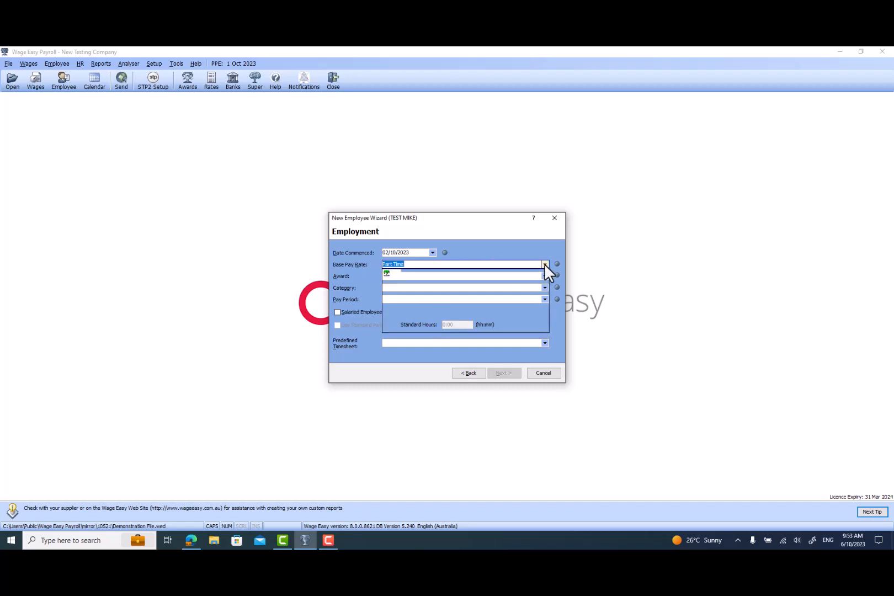
pyautogui.click(454, 278)
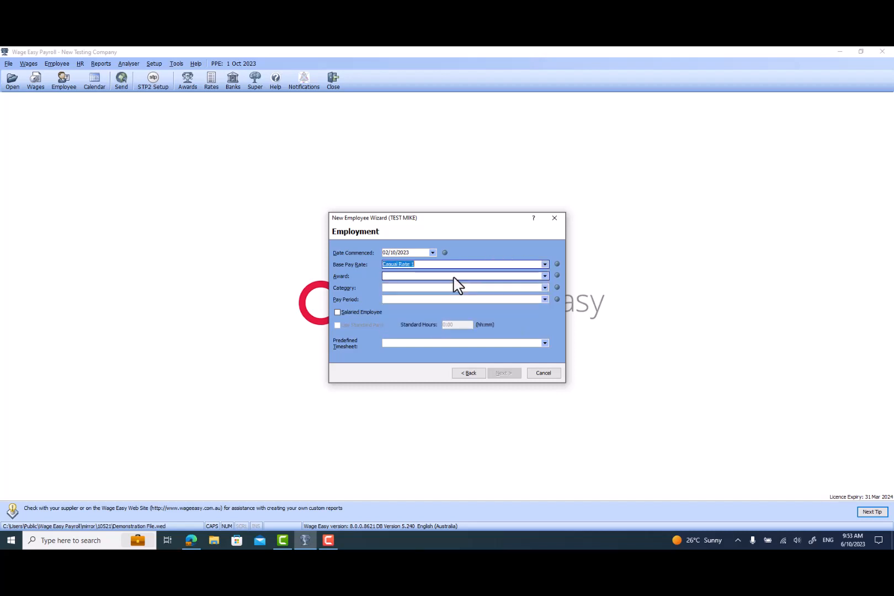
# Set the award to Agrimaster 38 Casual Super All Hours.
pyautogui.click(543, 276)
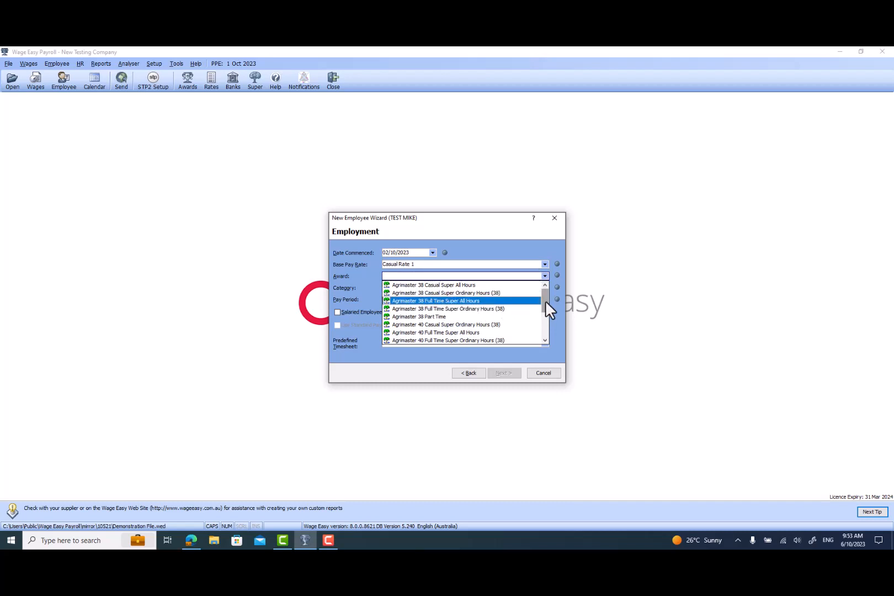
pyautogui.moveTo(545, 296)
pyautogui.mouseDown()
pyautogui.moveTo(545, 346)
pyautogui.moveTo(546, 290)
pyautogui.mouseUp()
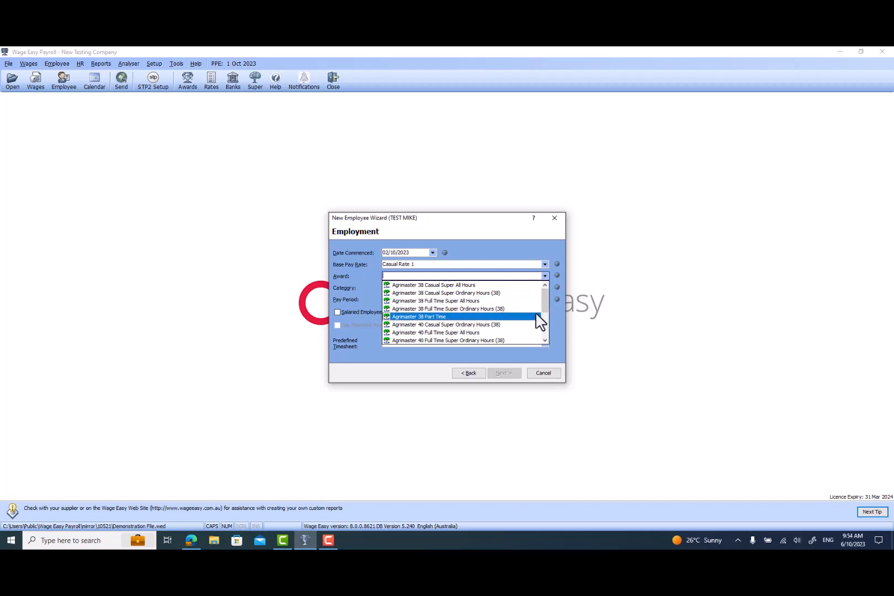
pyautogui.click(458, 288)
# Set the category to Casual and the pay period to Weekly, then continue.
pyautogui.click(397, 289)
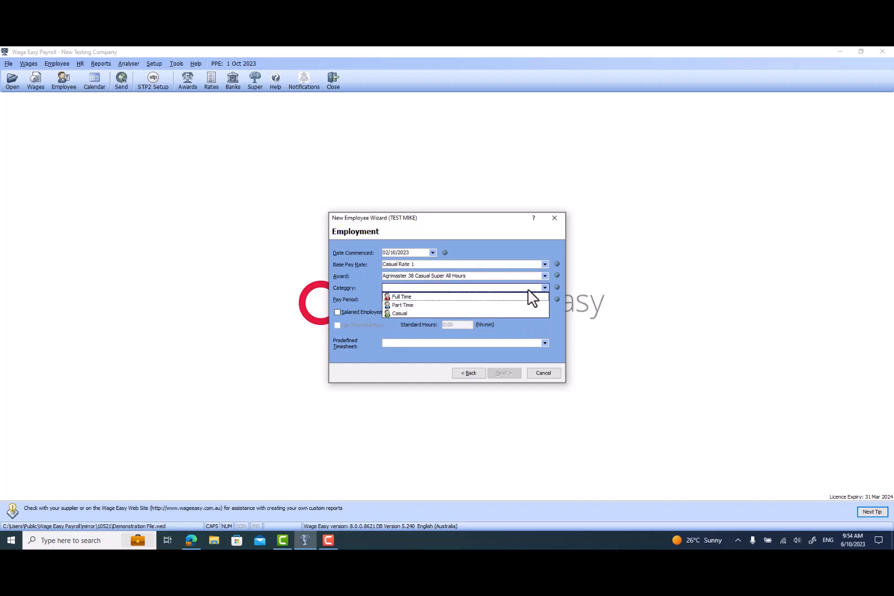
pyautogui.click(421, 312)
pyautogui.click(396, 300)
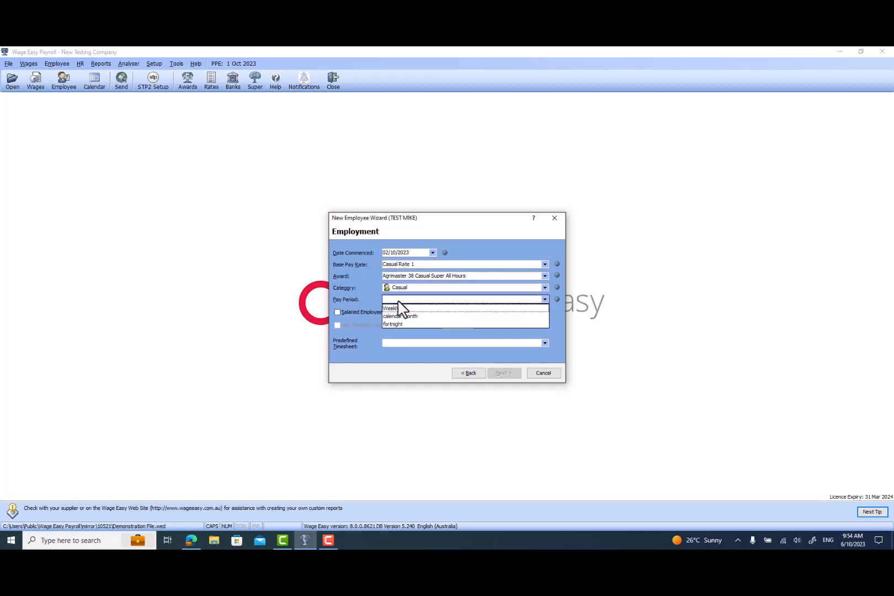
pyautogui.click(397, 311)
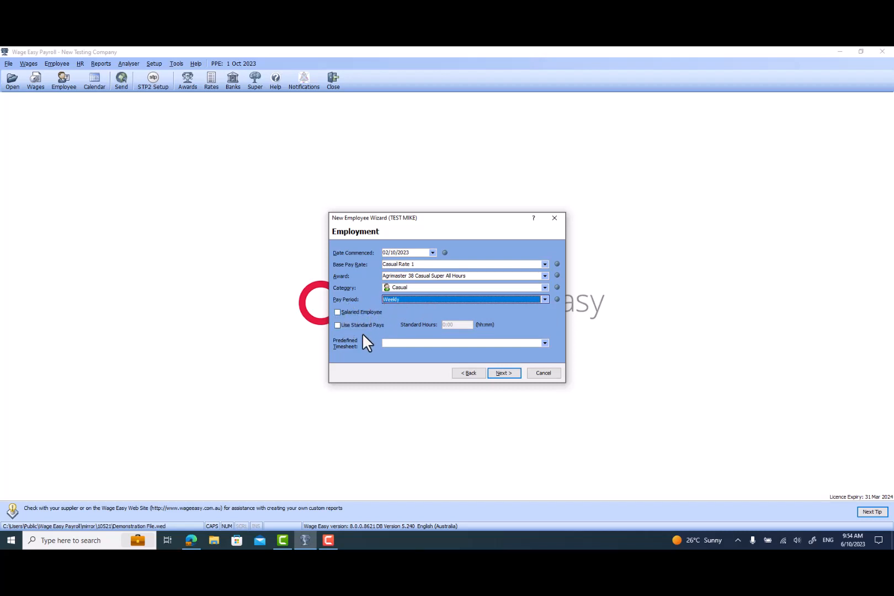
pyautogui.click(509, 375)
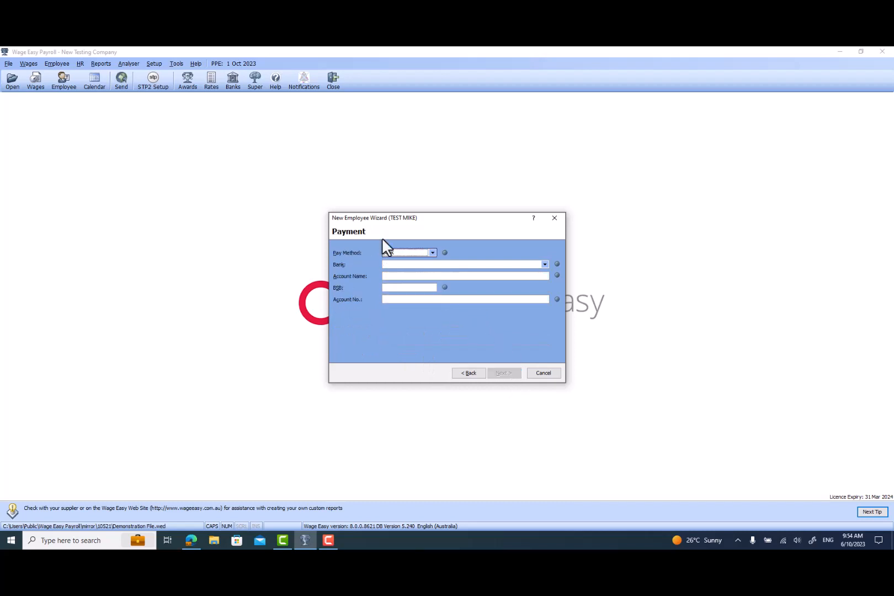
# Set the pay method to Bank, choose ANZ as the bank, and enter the account holder's name.
pyautogui.click(394, 263)
pyautogui.click(545, 264)
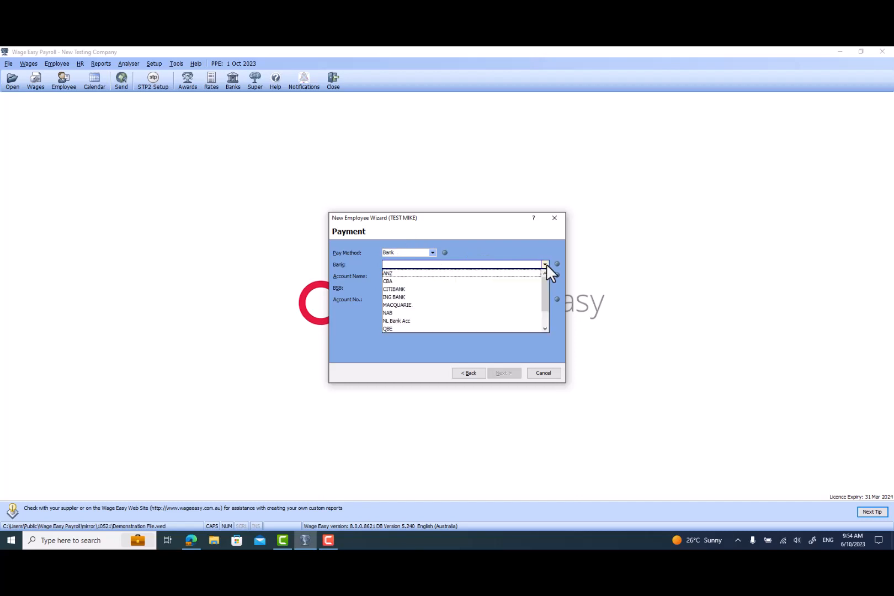
pyautogui.click(392, 273)
pyautogui.click(388, 276)
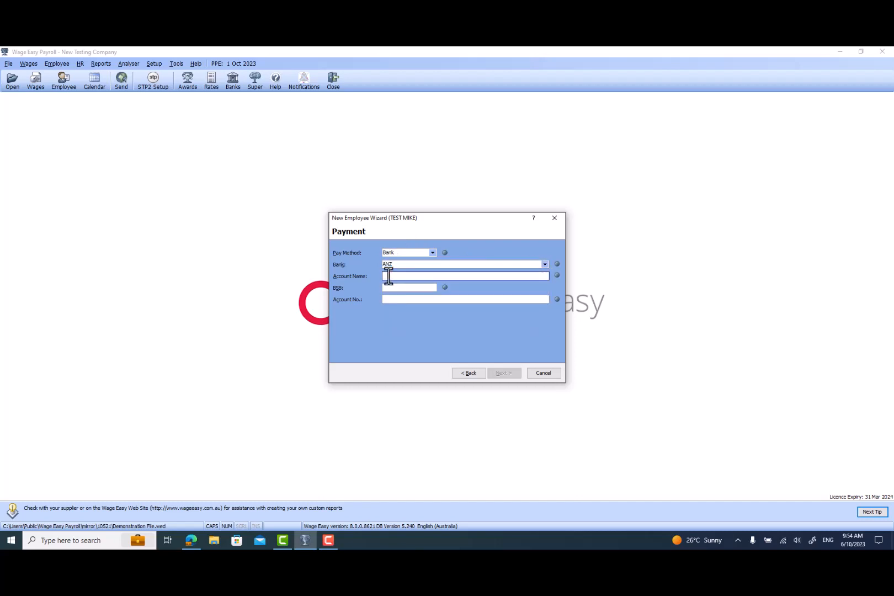
pyautogui.press('capslock')
pyautogui.write('mike test')
# Enter the employee's BSB and bank account number, then continue to the taxation page.
pyautogui.click(401, 287)
pyautogui.write('111-111')
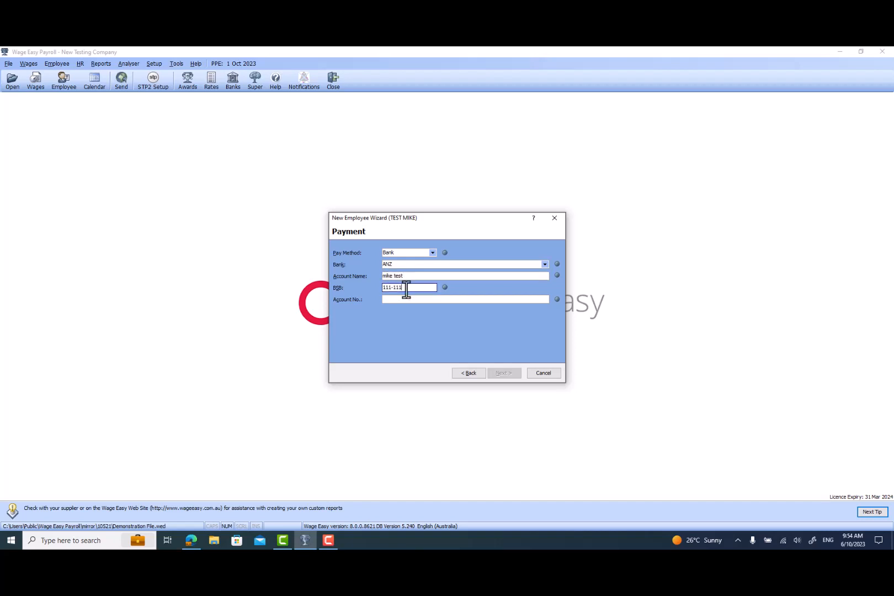
pyautogui.click(419, 300)
pyautogui.write('12345675')
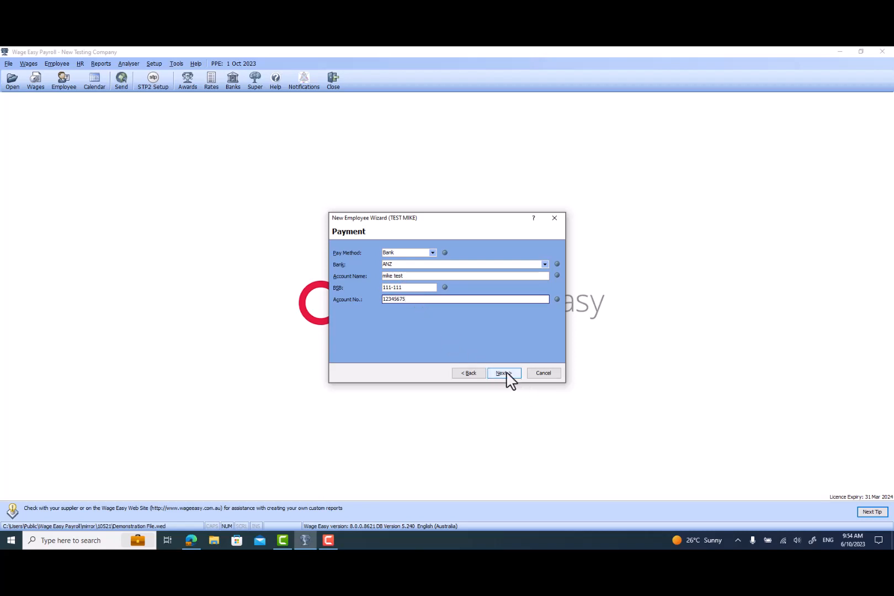
pyautogui.click(507, 373)
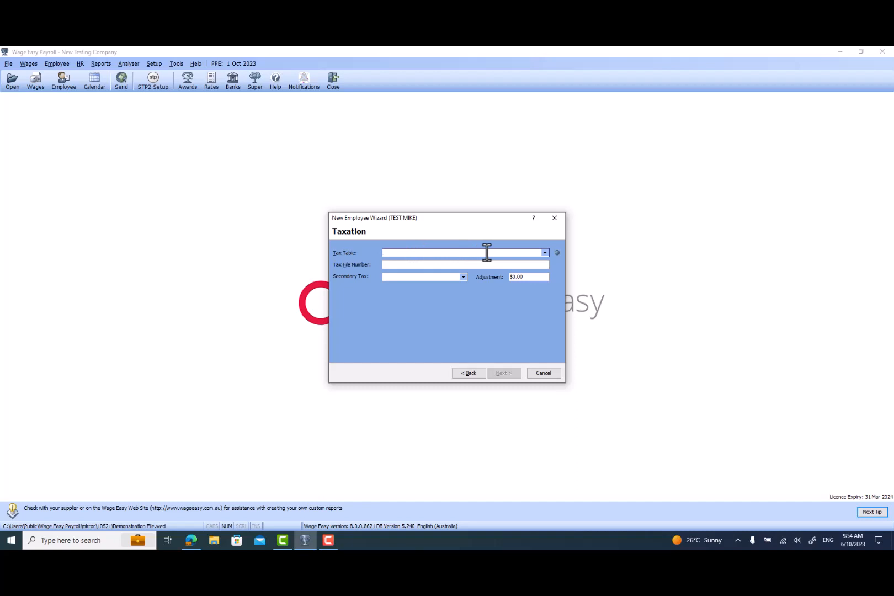
# Select the tax table 02 With General Exemption (2023-24) and move to the tax file number field.
pyautogui.click(545, 252)
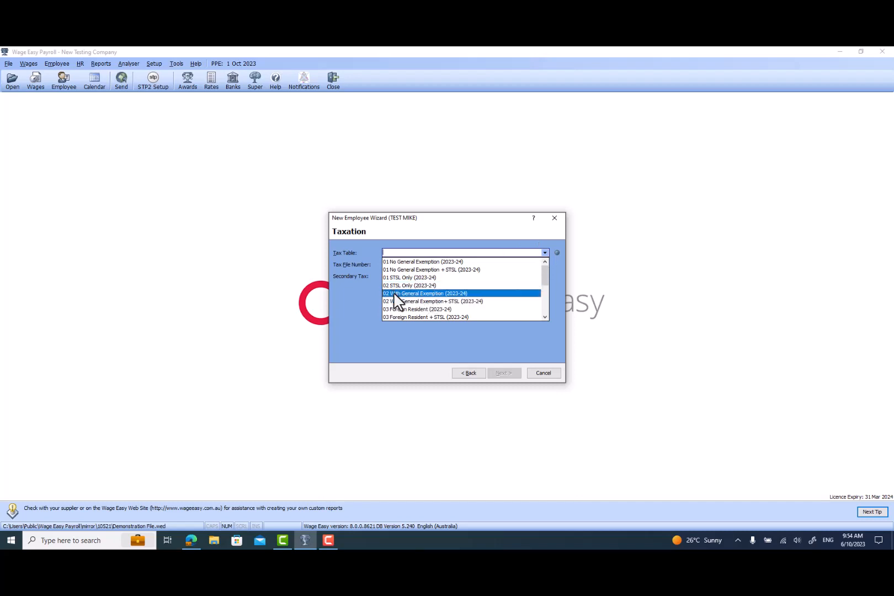
pyautogui.click(410, 296)
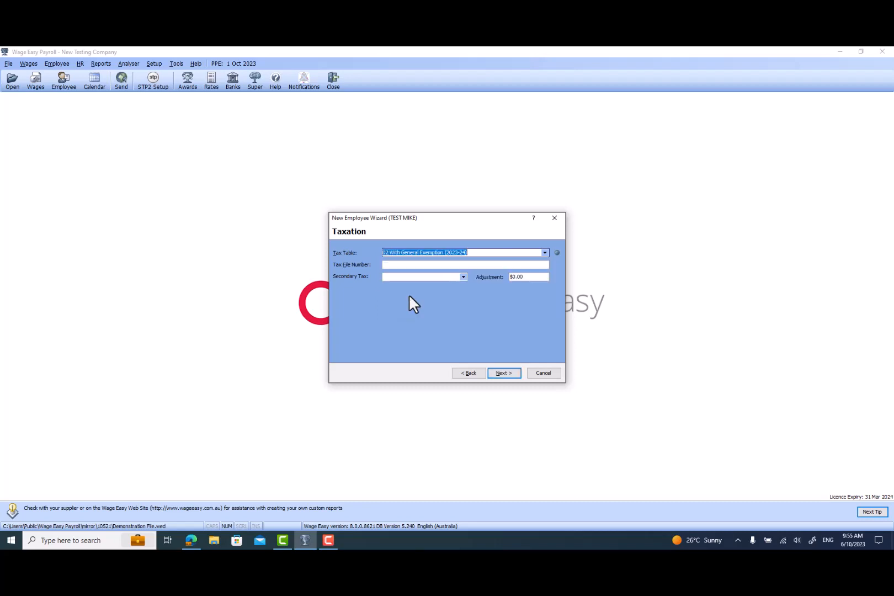
pyautogui.click(393, 264)
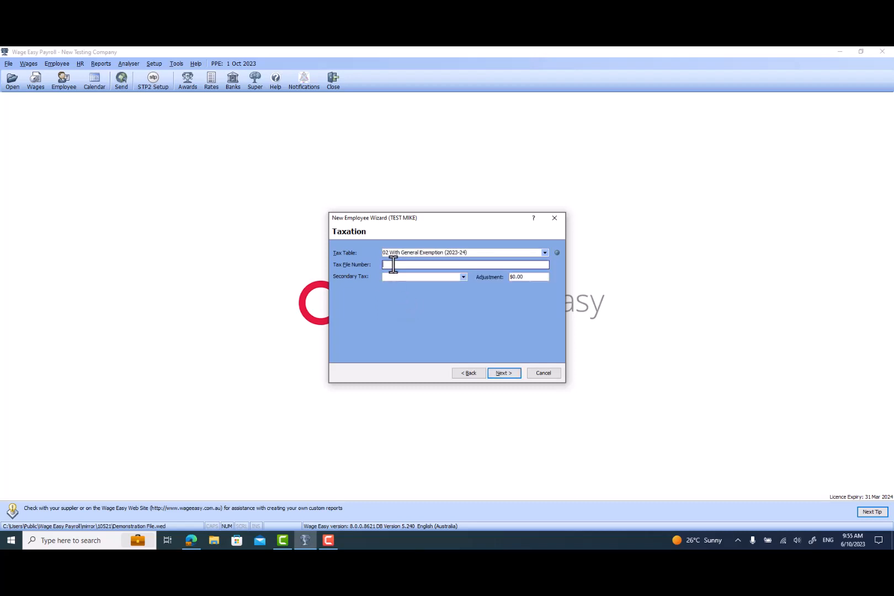
# Enter the employee's tax file number and continue to the superannuation fund page.
pyautogui.write('111111111')
pyautogui.press('Tab')
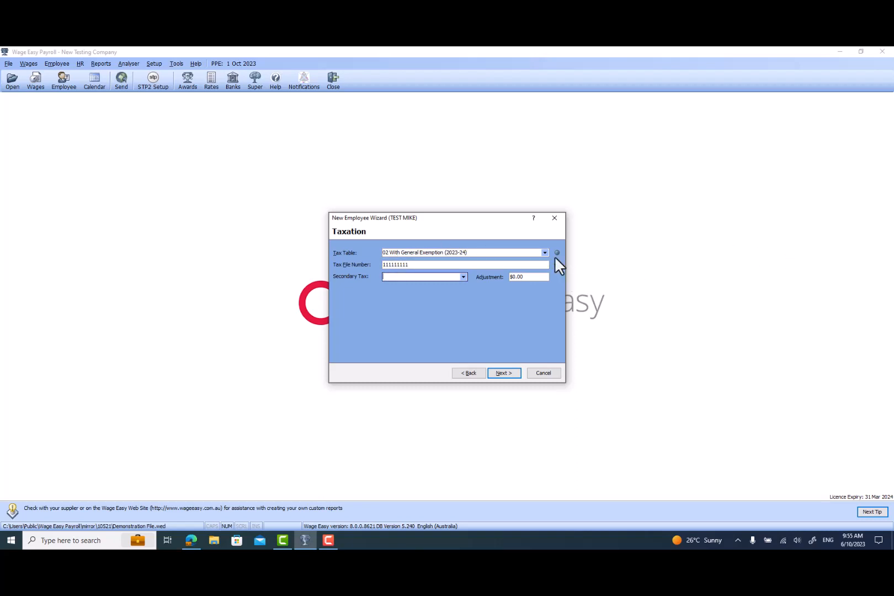
pyautogui.hotkey('shift', 'Tab')
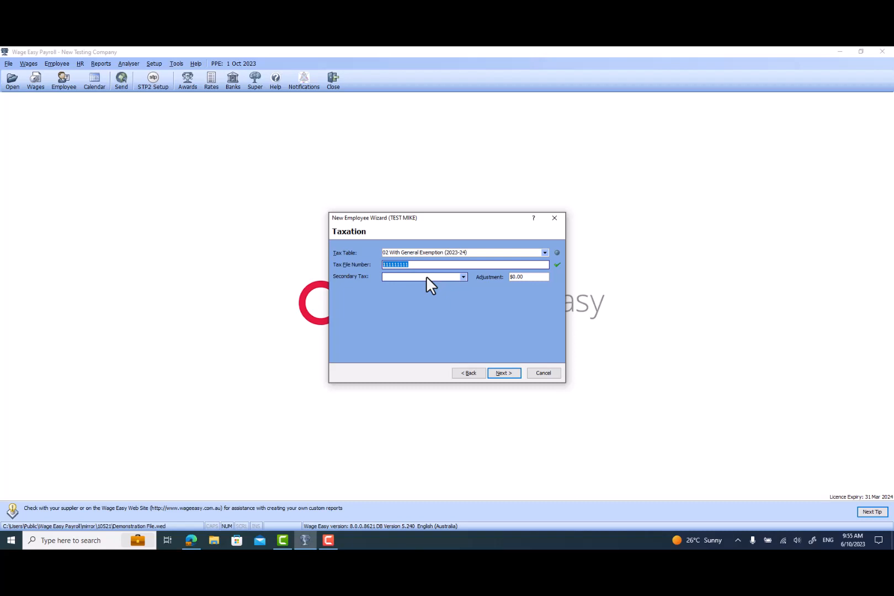
pyautogui.click(504, 373)
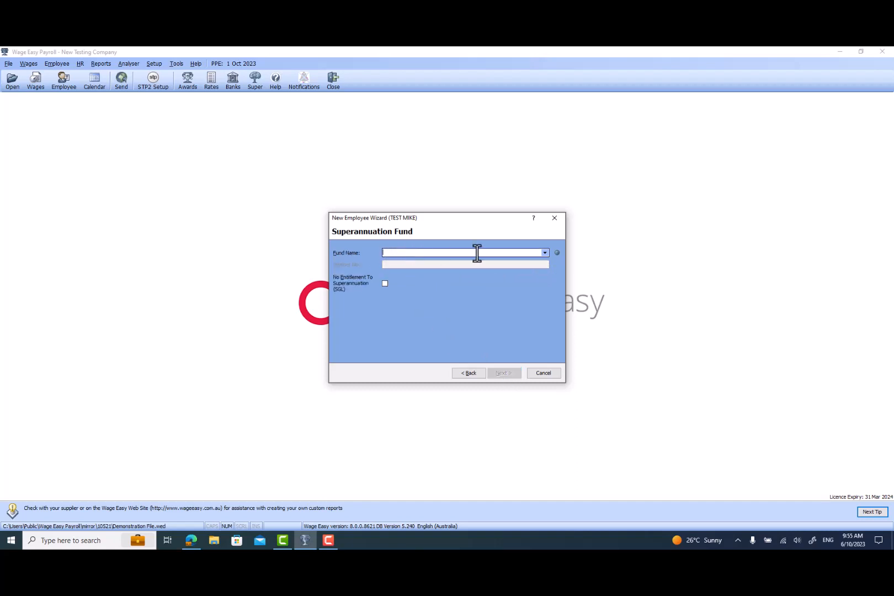
# Add a new superannuation fund named Test super as the employee's fund and close its fund details window.
pyautogui.click(544, 253)
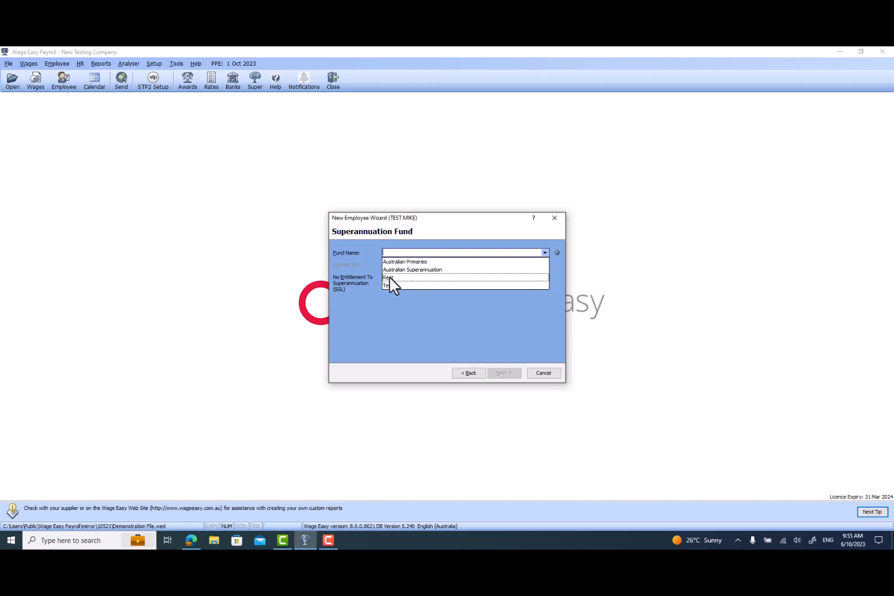
pyautogui.click(390, 311)
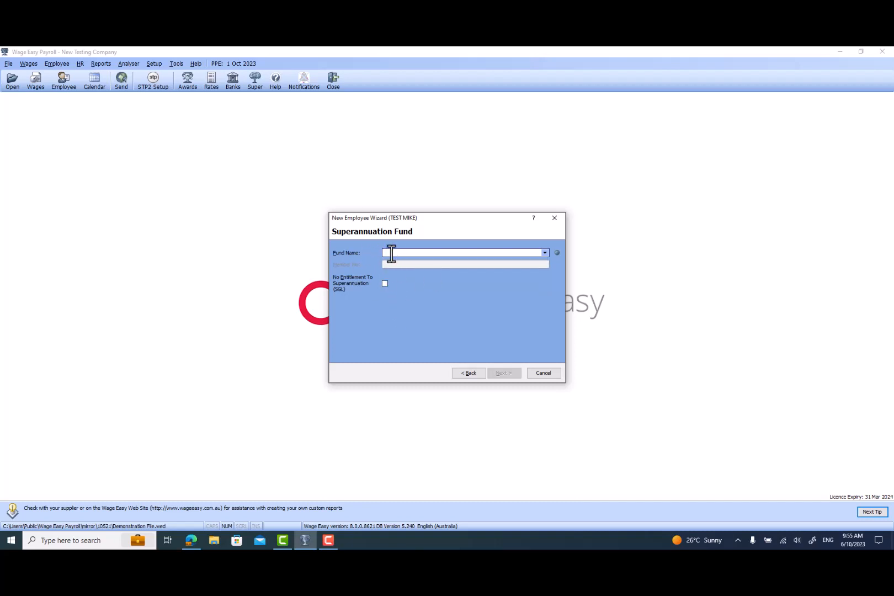
pyautogui.write('Test s')
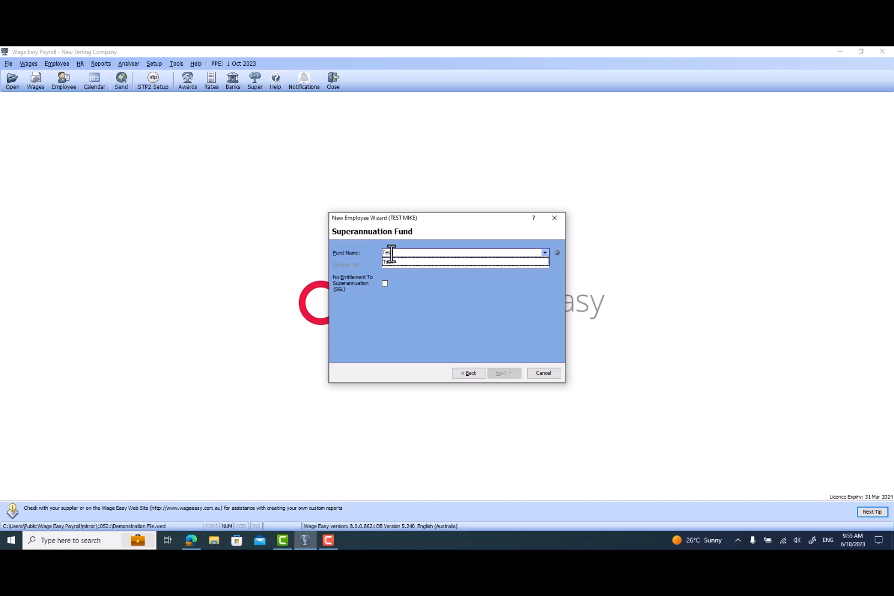
pyautogui.write('uper')
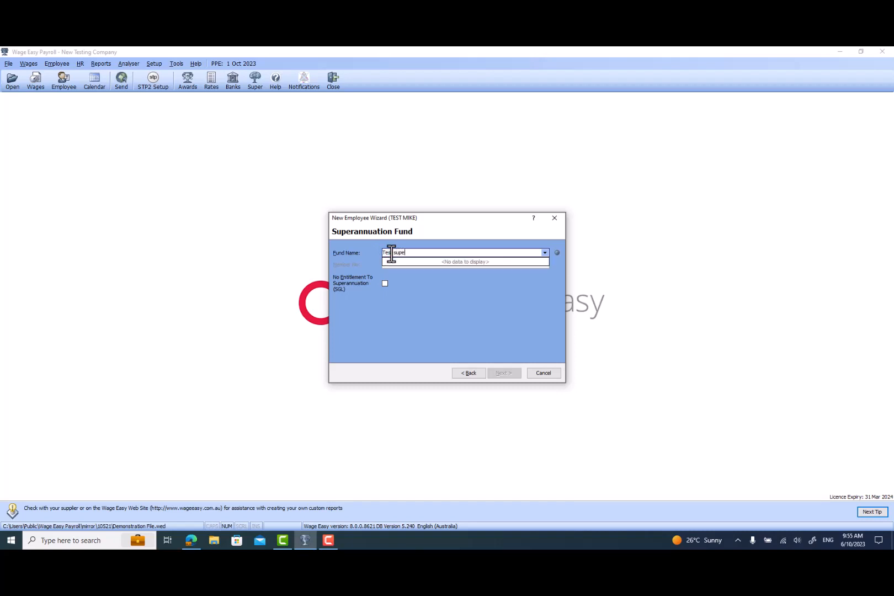
pyautogui.click(452, 282)
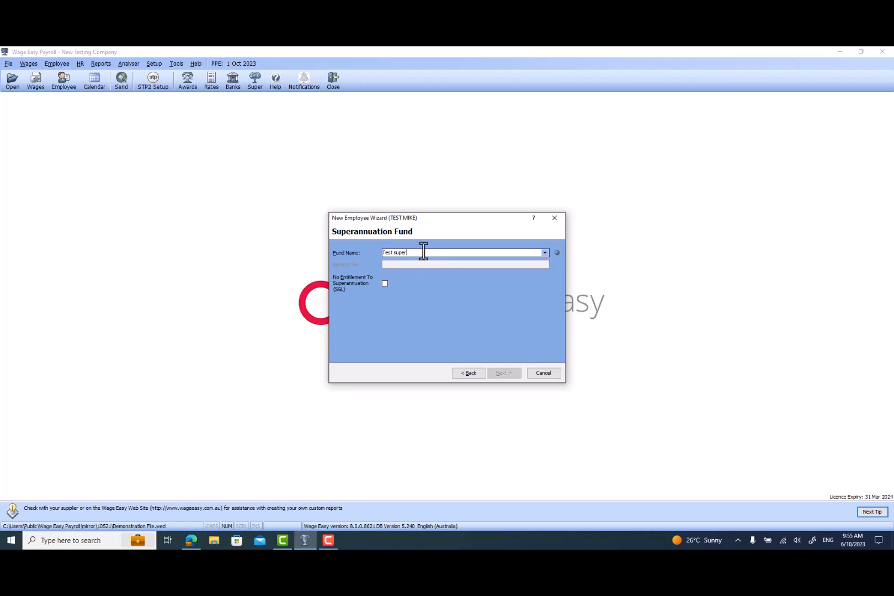
pyautogui.press('Tab')
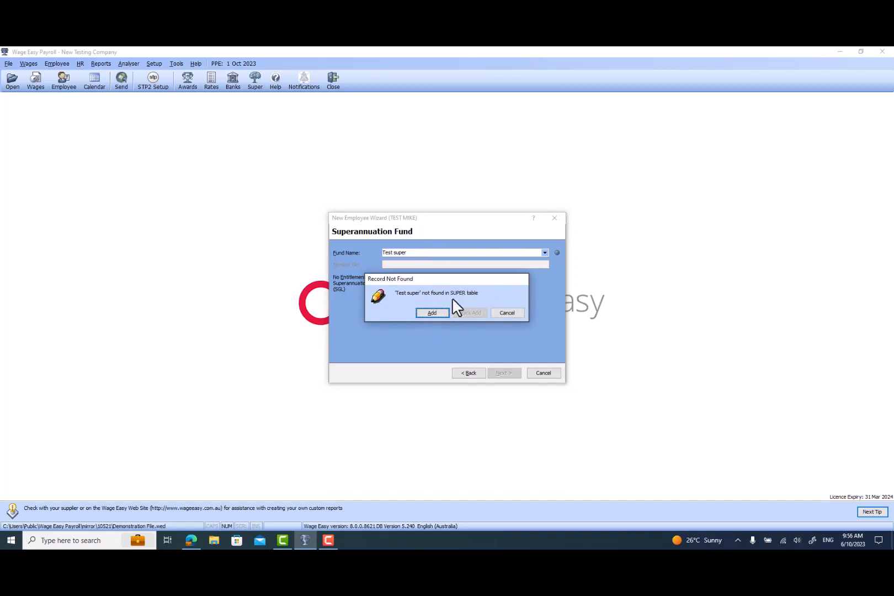
pyautogui.click(433, 312)
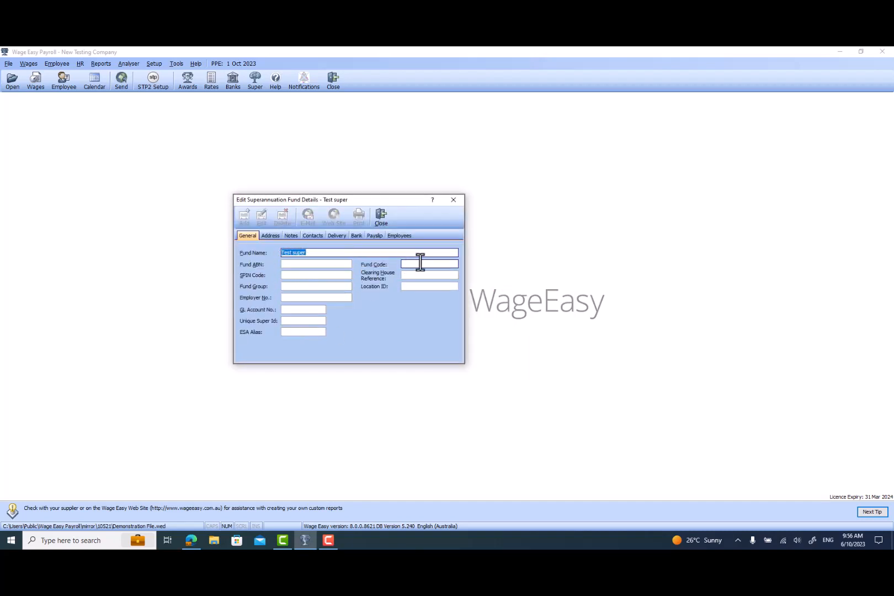
pyautogui.click(382, 215)
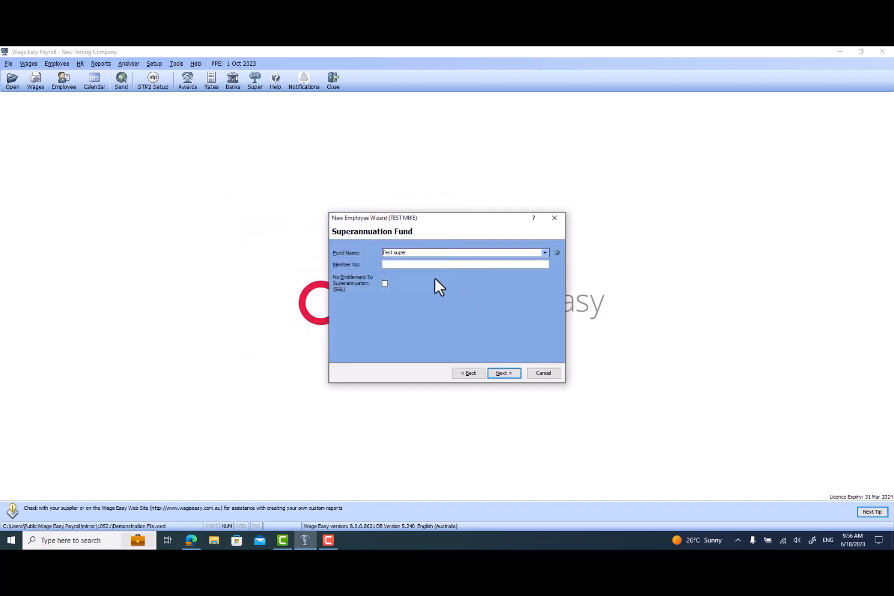
# Enter the employee's super fund member number, continue to the confirmation, and finish creating the employee.
pyautogui.click(420, 265)
pyautogui.write('123456')
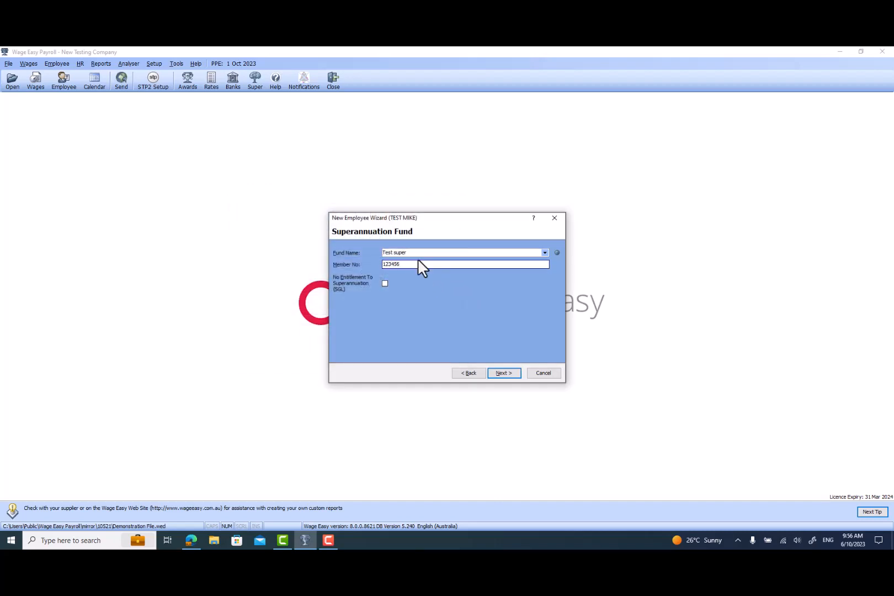
pyautogui.click(502, 373)
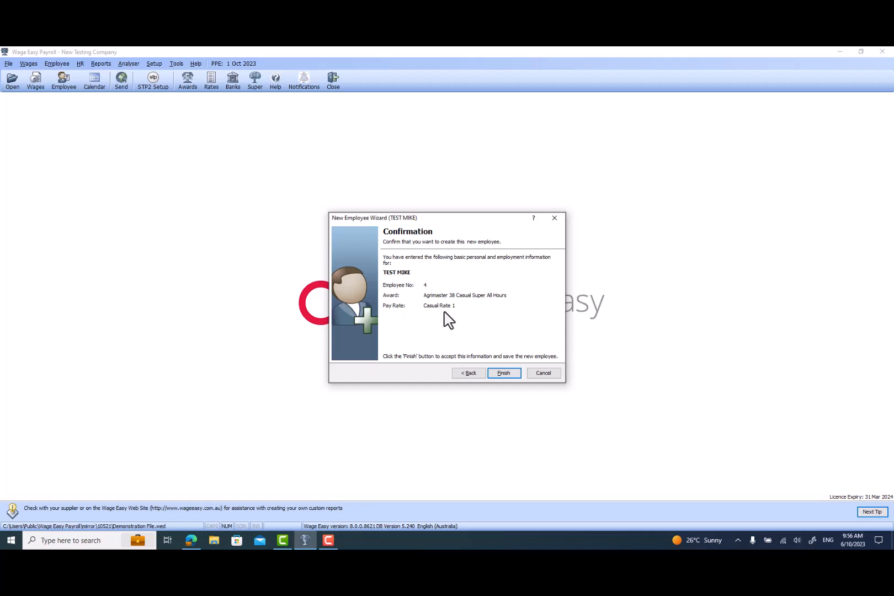
pyautogui.click(493, 373)
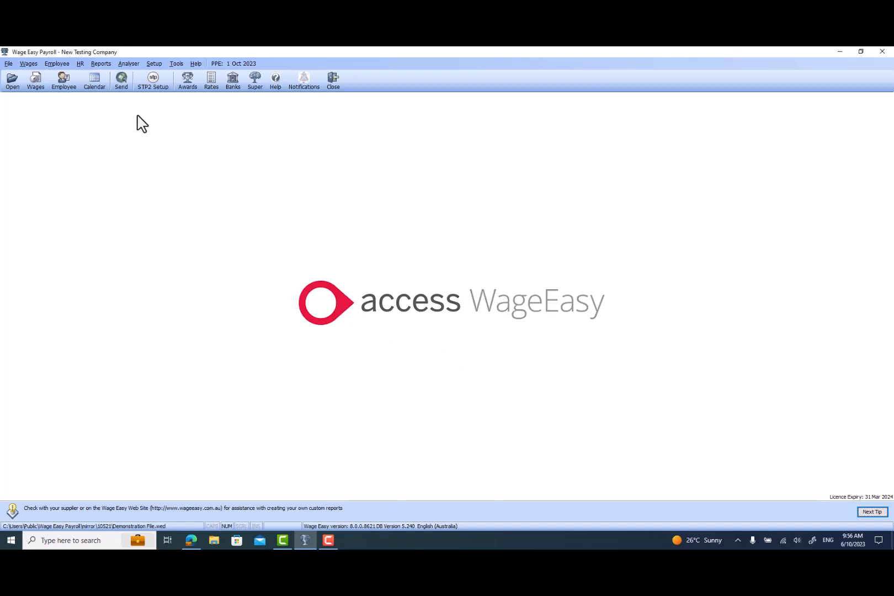
# Open the employee details and review the list of employee names, then close the window.
pyautogui.click(65, 90)
pyautogui.click(432, 214)
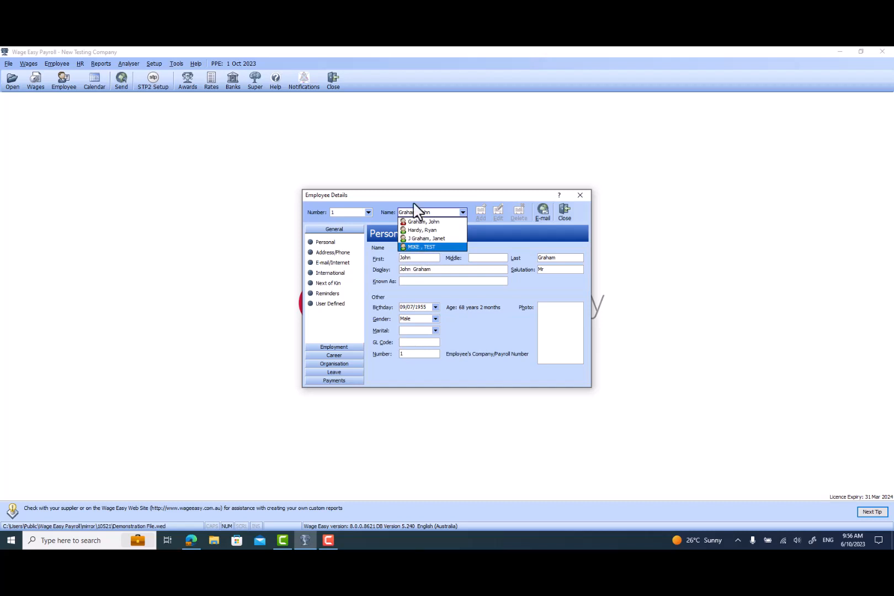
pyautogui.click(437, 203)
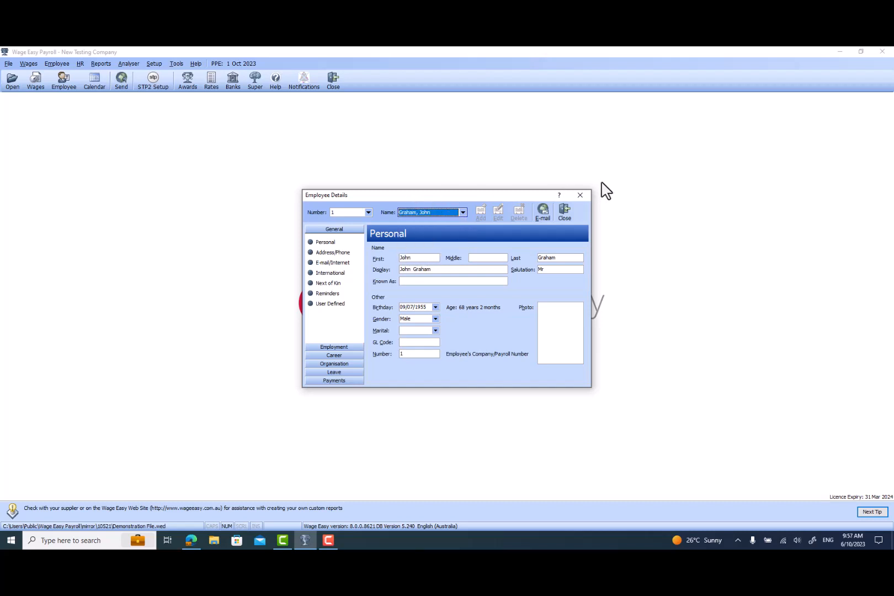
pyautogui.click(565, 210)
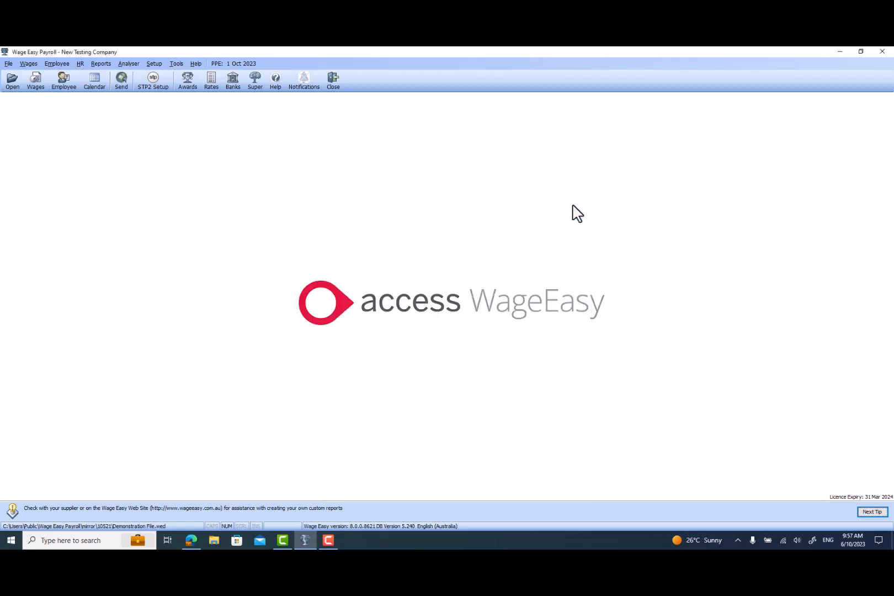